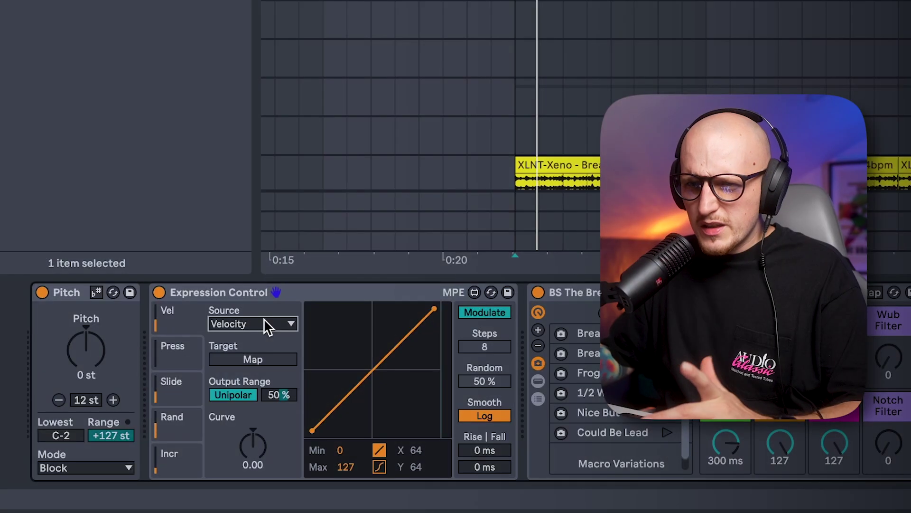
Set the first Expression Control source to Keytrack, map it to The Low Cut macro, and switch the mapping to Remote.
left_click(264, 322)
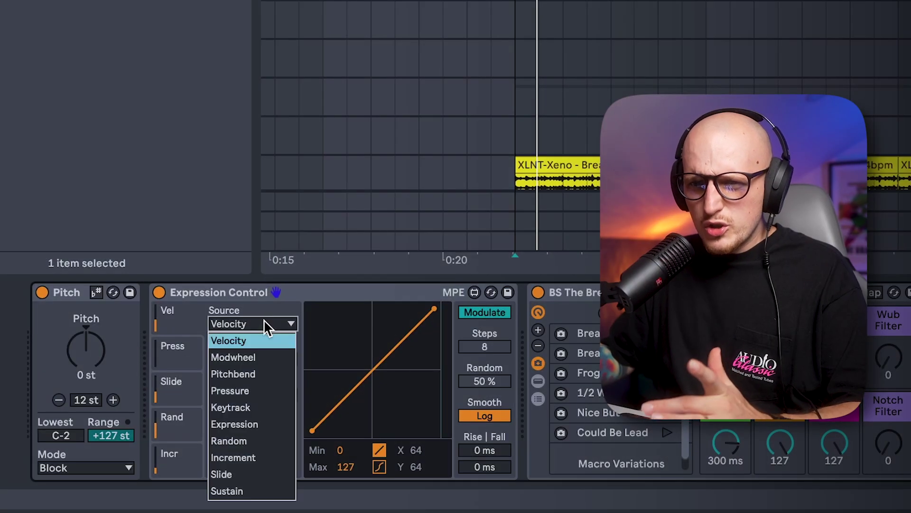
left_click(247, 404)
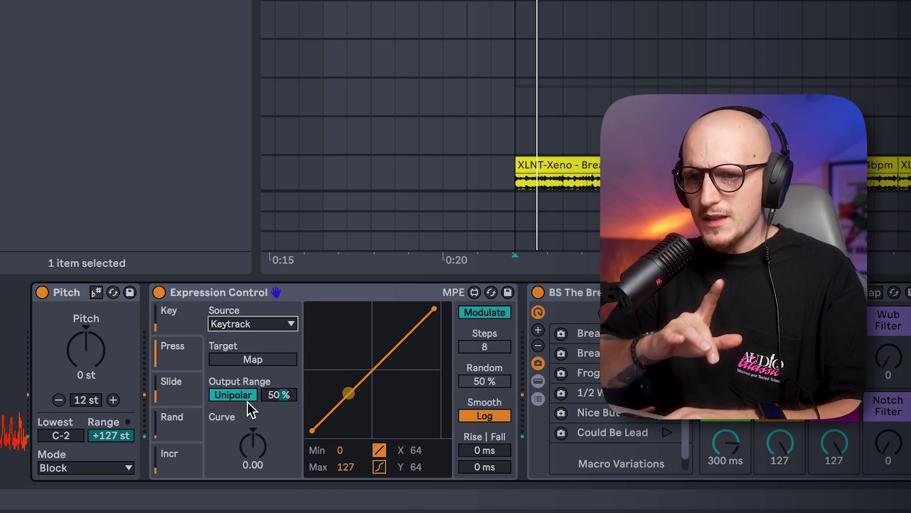
left_click(253, 359)
left_click(422, 355)
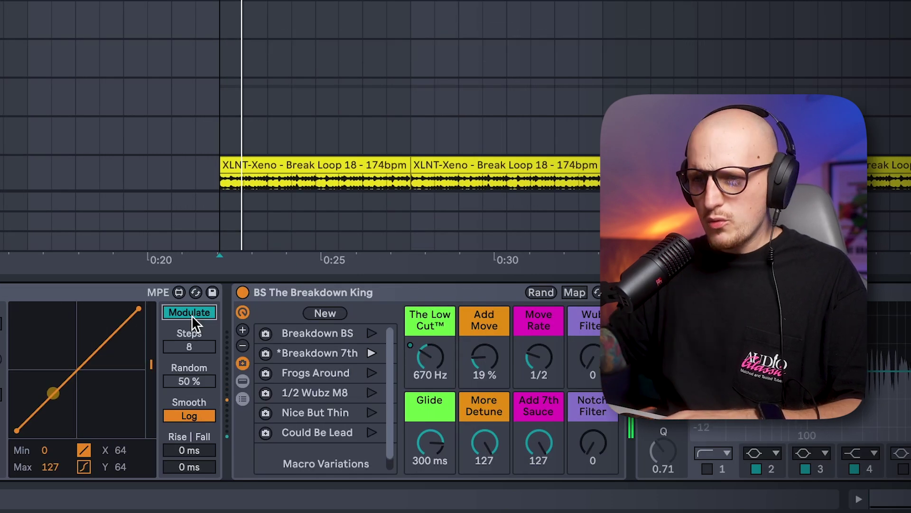
left_click(197, 312)
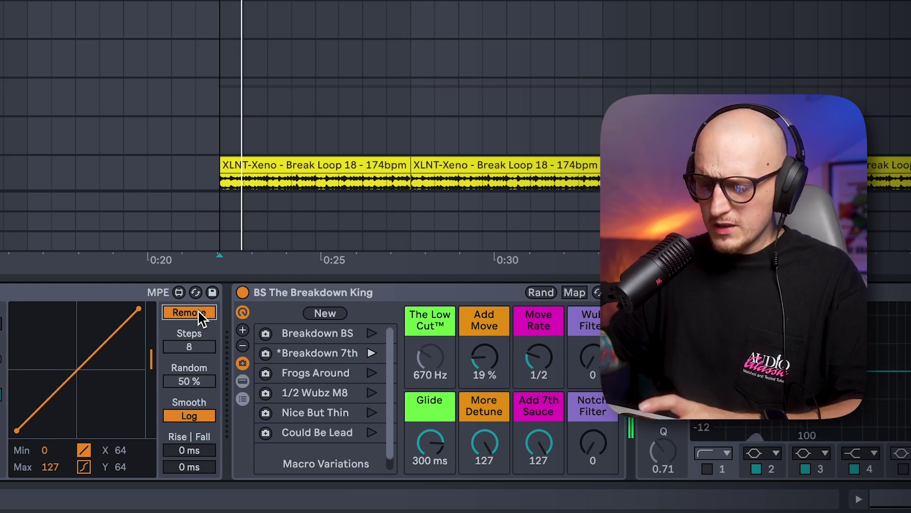
left_click(198, 309)
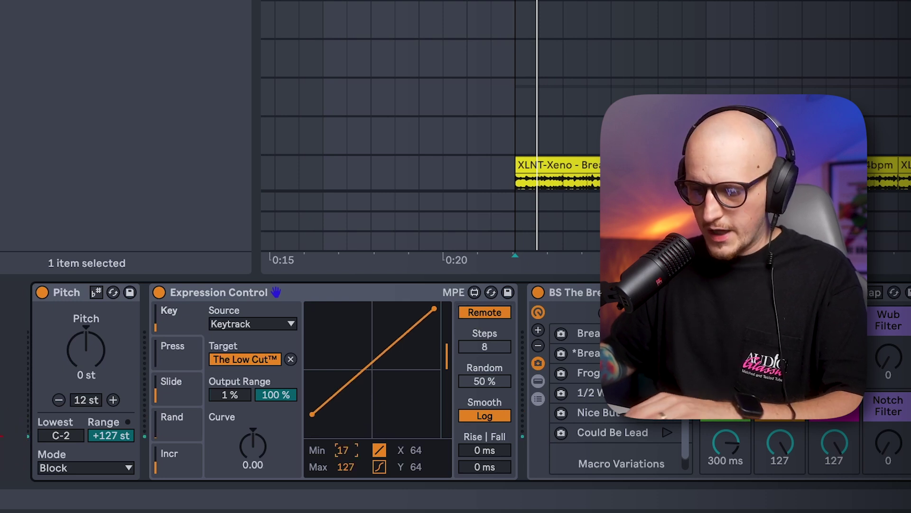
Add a breakpoint to the Keytrack response curve and centre it at X 64, Y 64.
left_click_drag(356, 377, 335, 359)
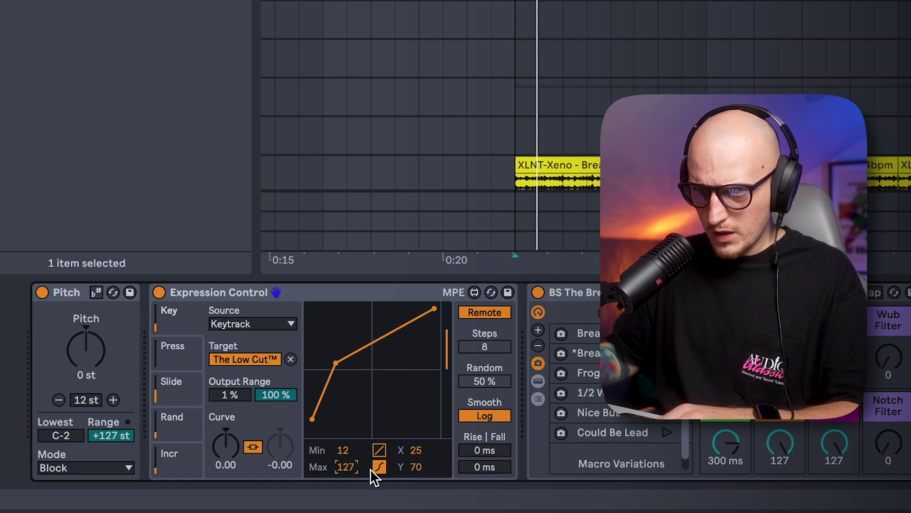
double_click(414, 448)
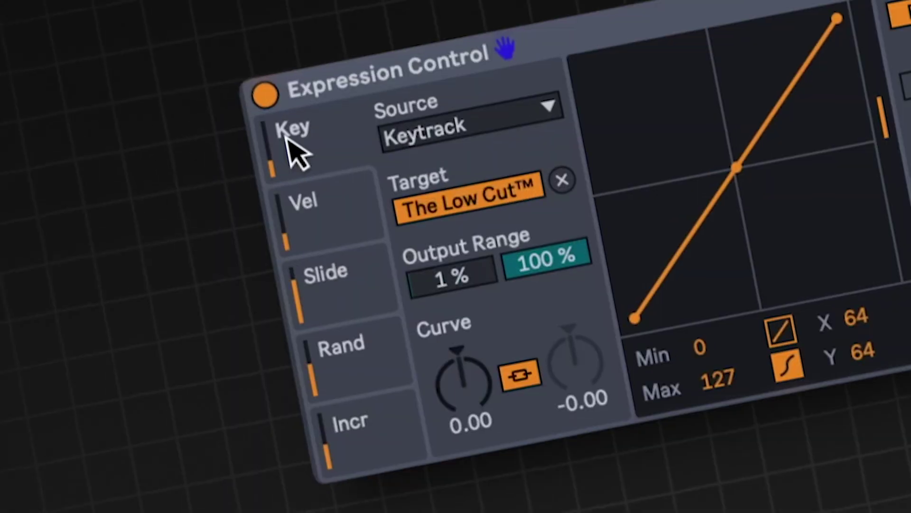
left_click(245, 273)
left_click(363, 316)
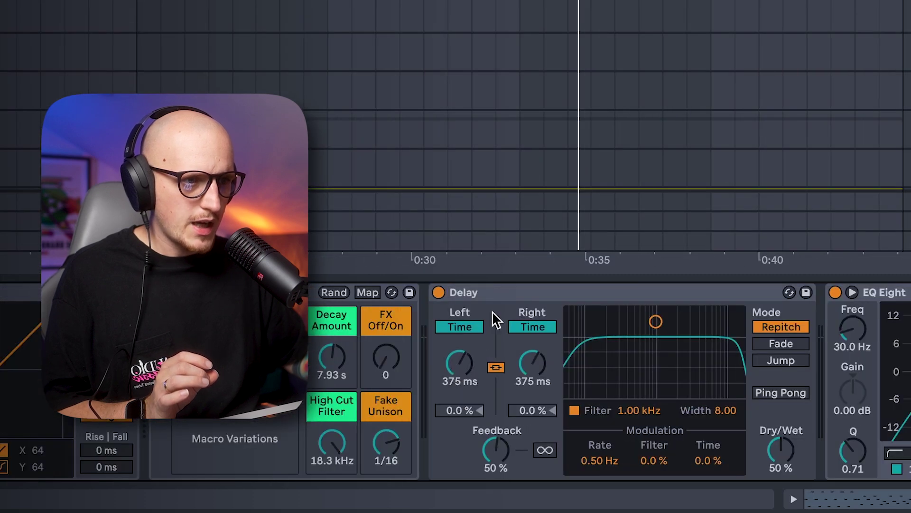
During playback, set the Delay's Dry/Wet to 69 % and switch its mode to Fade with Ping Pong.
key("space")
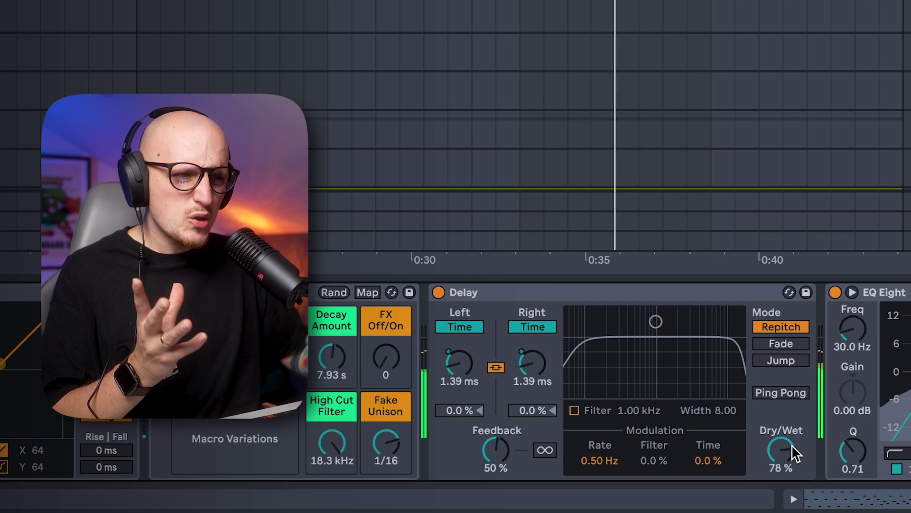
left_click_drag(775, 468, 784, 450)
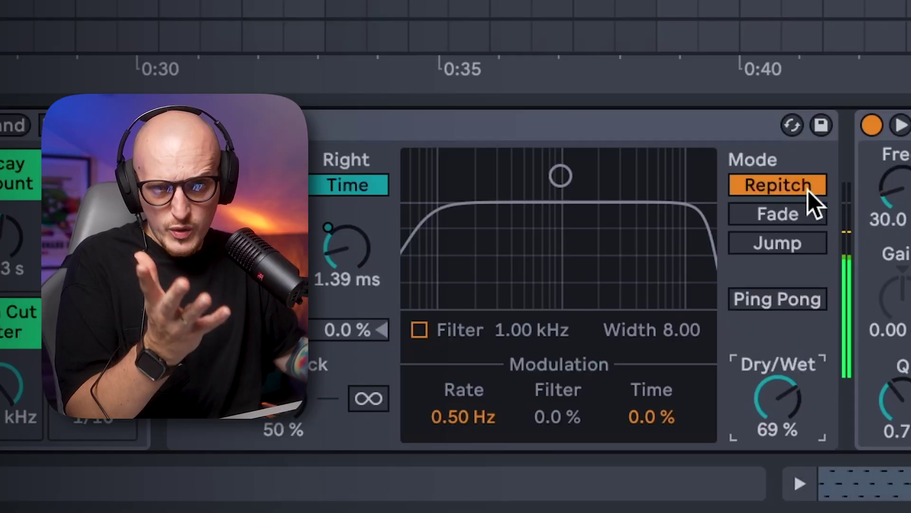
left_click(804, 221)
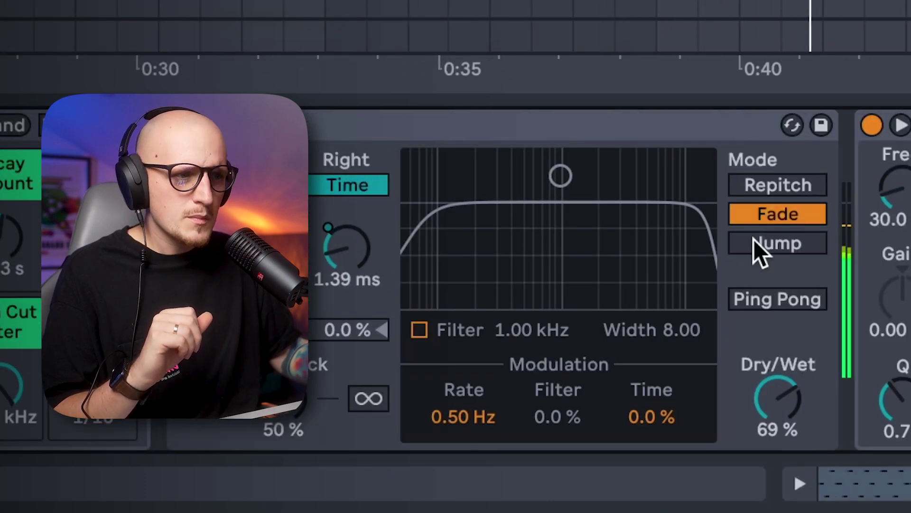
left_click(790, 301)
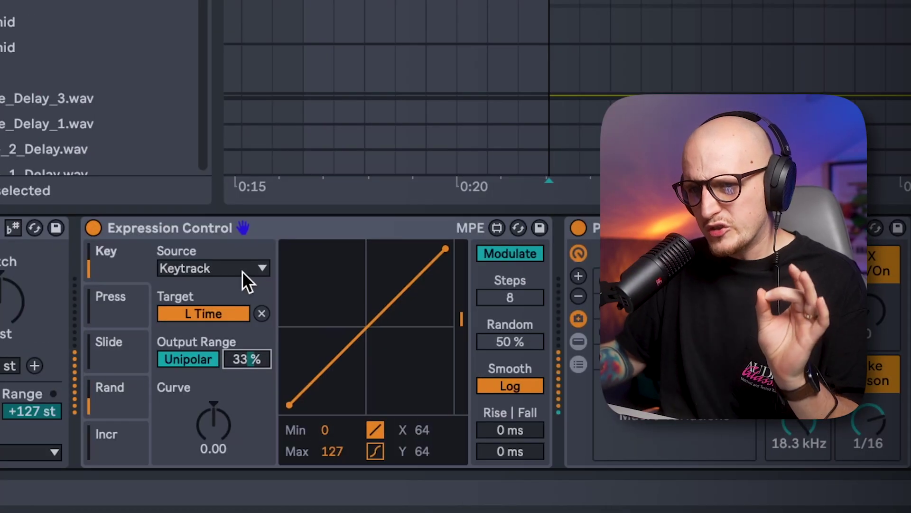
Set the source that modulates the delay's L Time to Random.
left_click(242, 271)
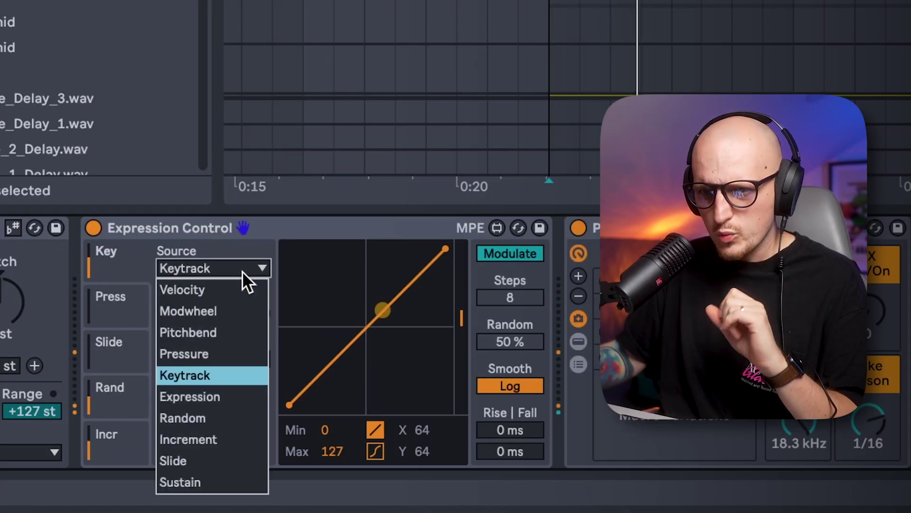
left_click(194, 417)
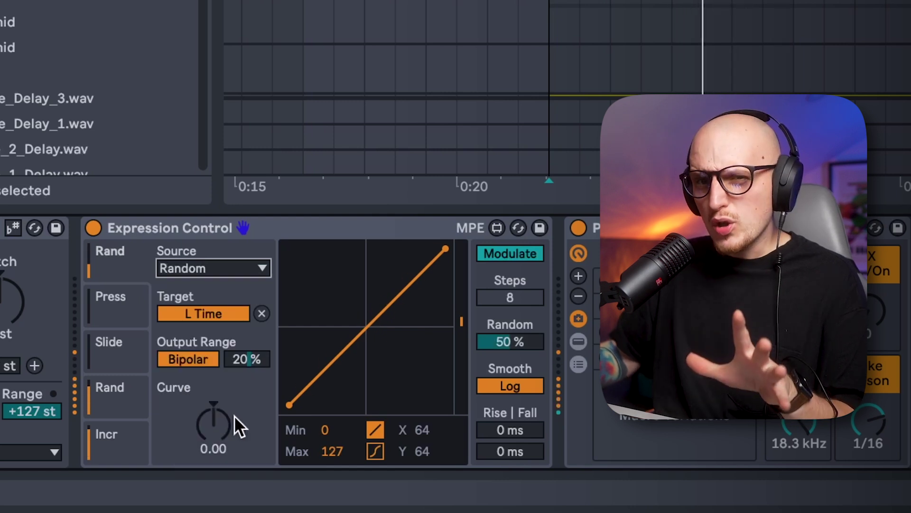
Change the L Time modulation source to Increment with 13 steps, and lower the curve's maximum.
left_click(227, 268)
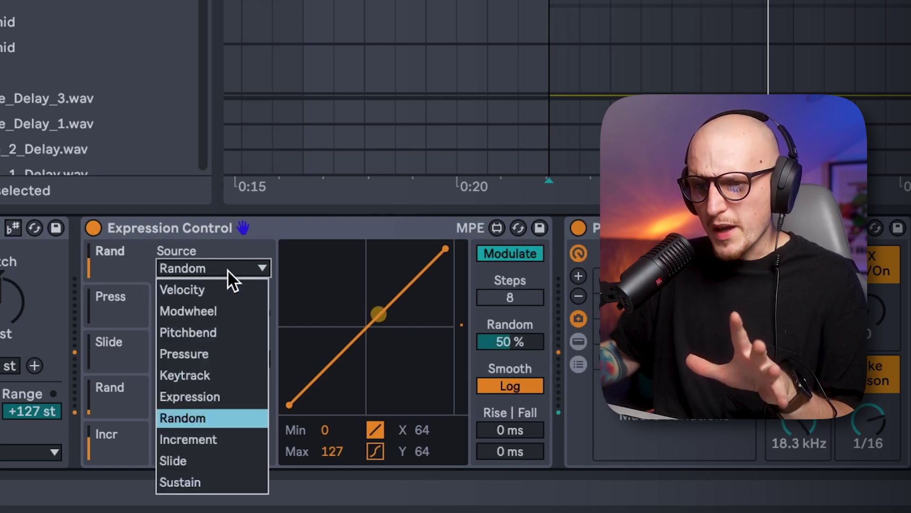
left_click(219, 430)
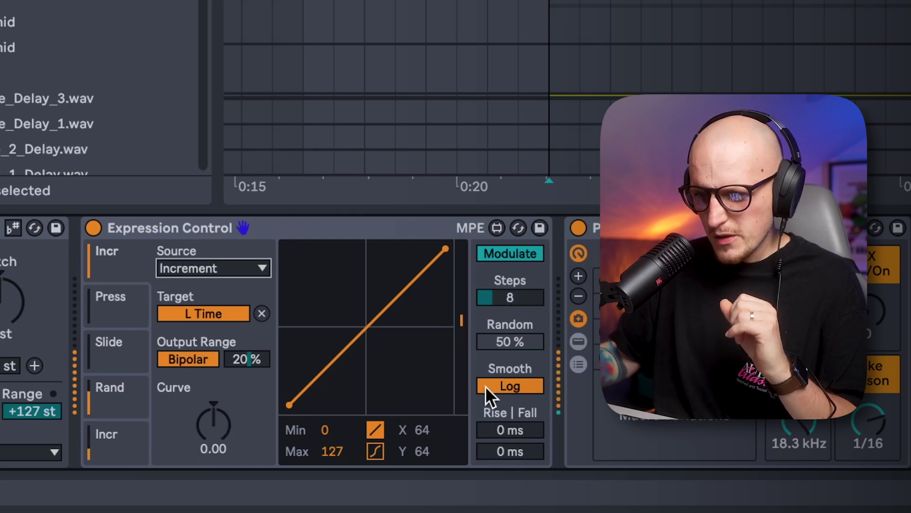
left_click_drag(510, 297, 510, 287)
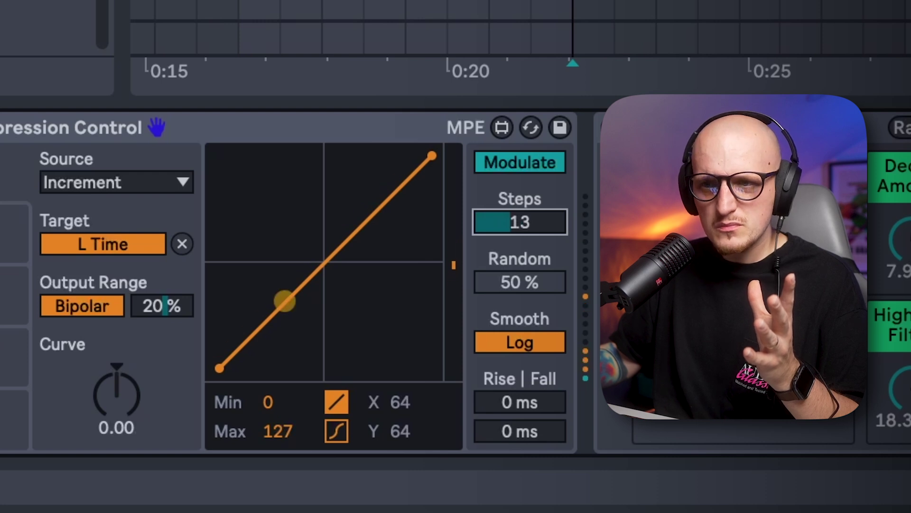
left_click_drag(279, 431, 280, 463)
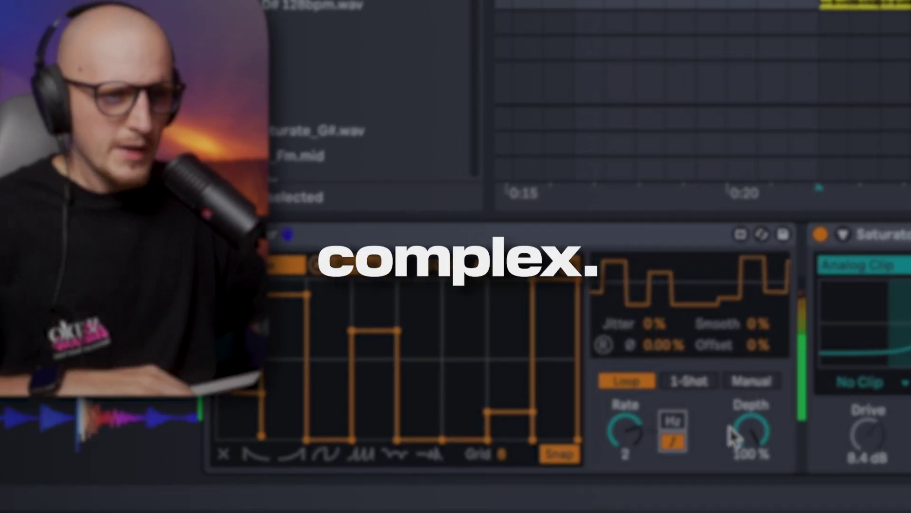
left_click(673, 400)
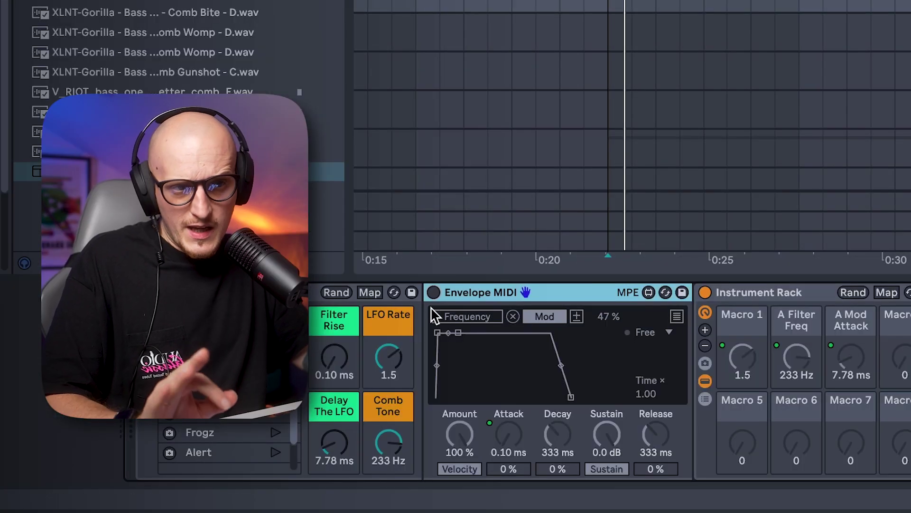
Turn on the Envelope MIDI device mapped to Frequency and raise the Auto Filter's frequency.
left_click(433, 292)
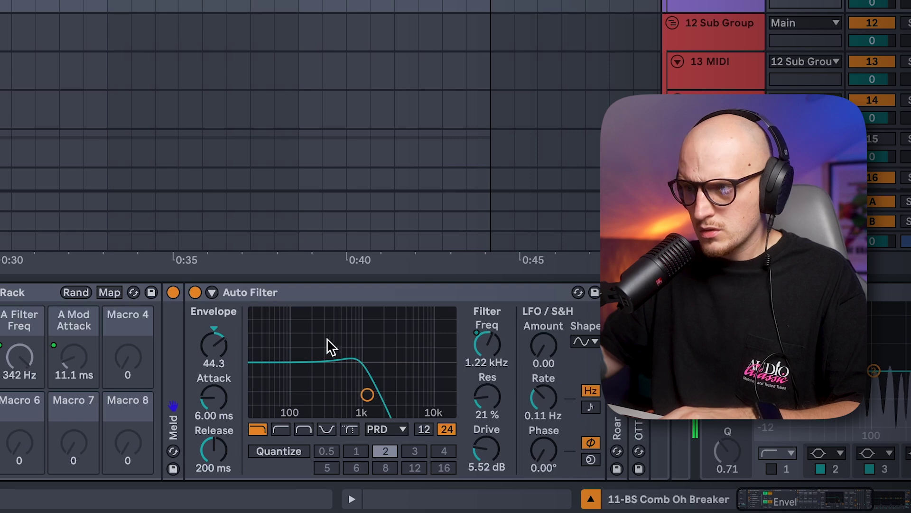
left_click_drag(489, 346, 489, 318)
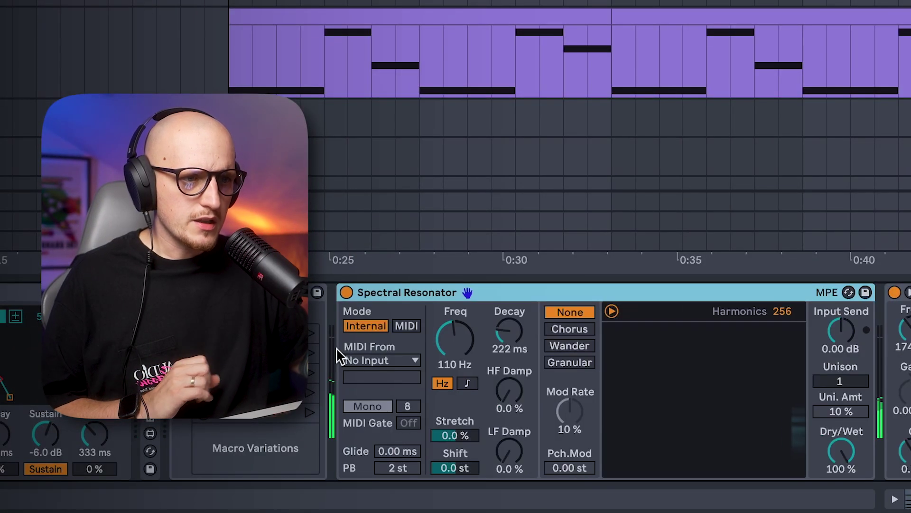
Set Spectral Resonator to MIDI mode with input from 5-MIDI, and transpose it by 12 st.
left_click(407, 326)
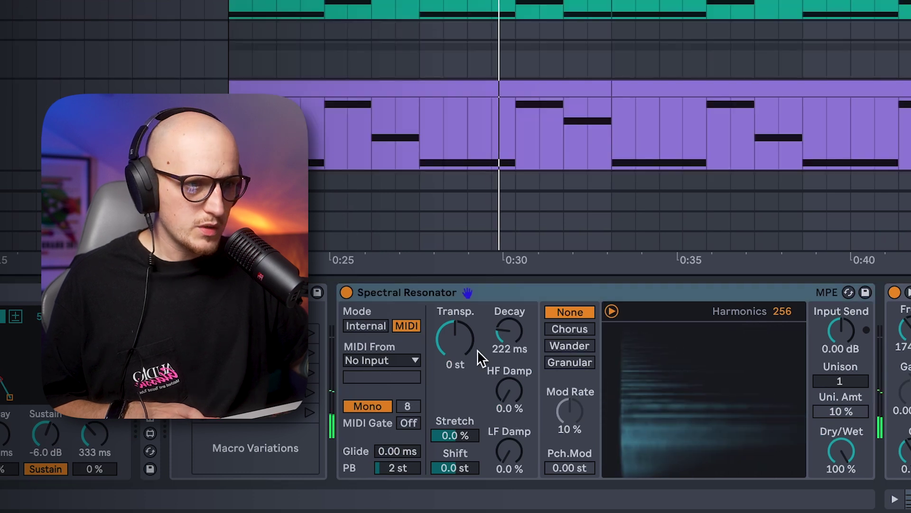
left_click(383, 362)
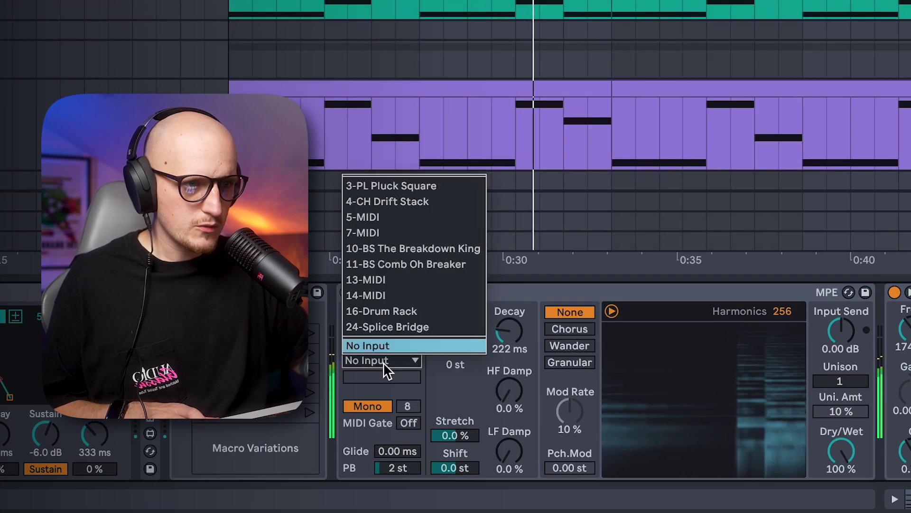
left_click(386, 217)
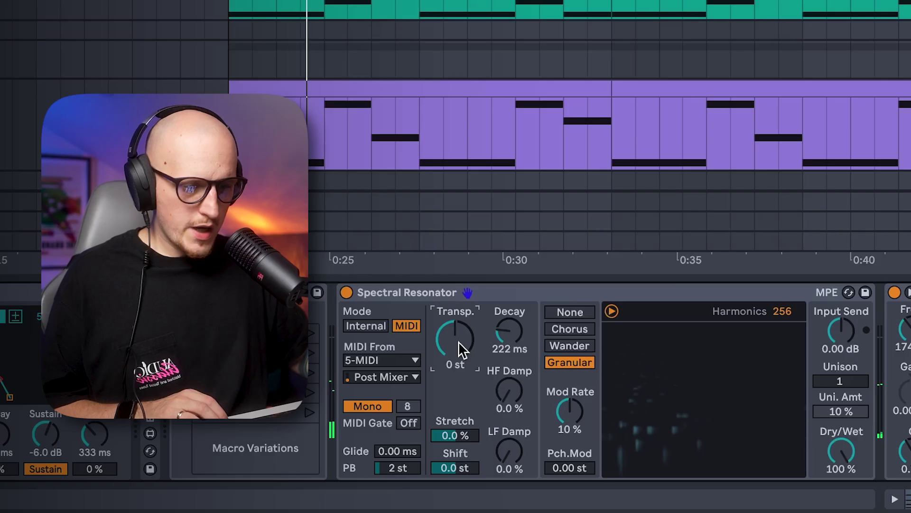
type("12")
key("Return")
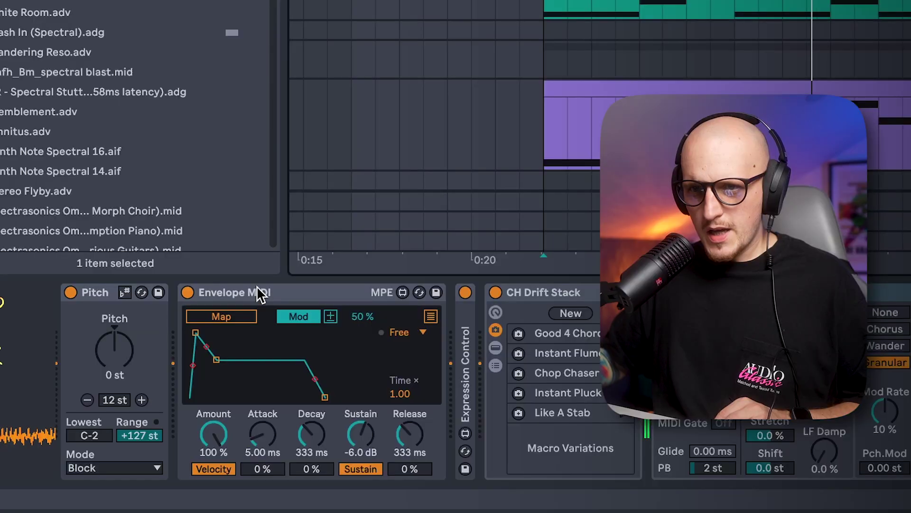
Map Envelope MIDI to the Spectral Resonator's Pch.Mod and select its Decay control.
left_click(253, 291)
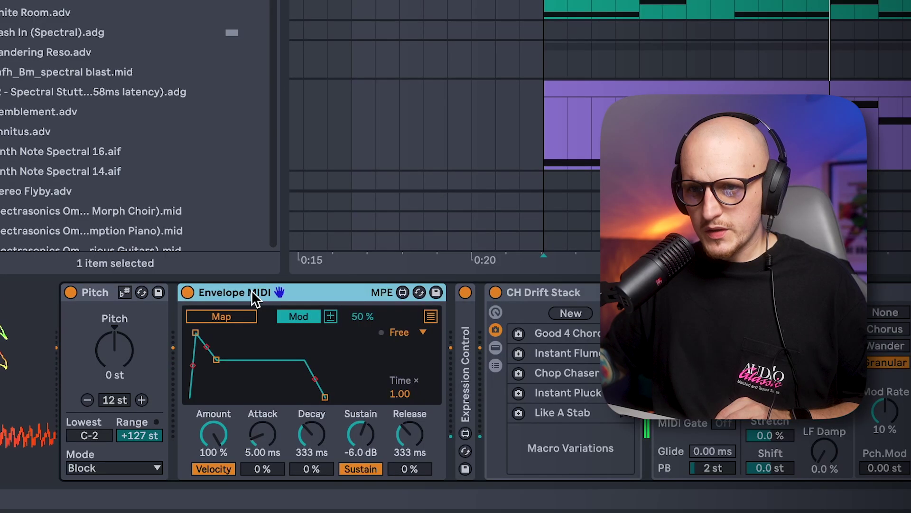
left_click(224, 317)
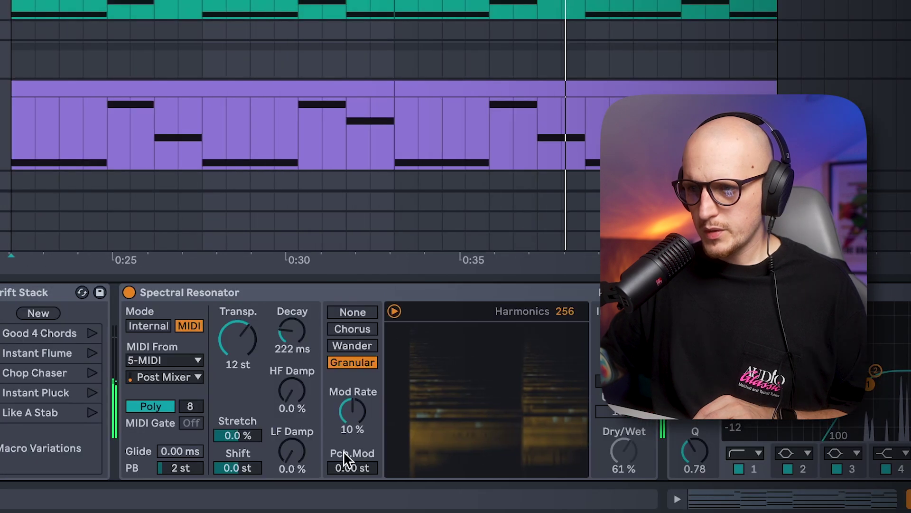
left_click(355, 469)
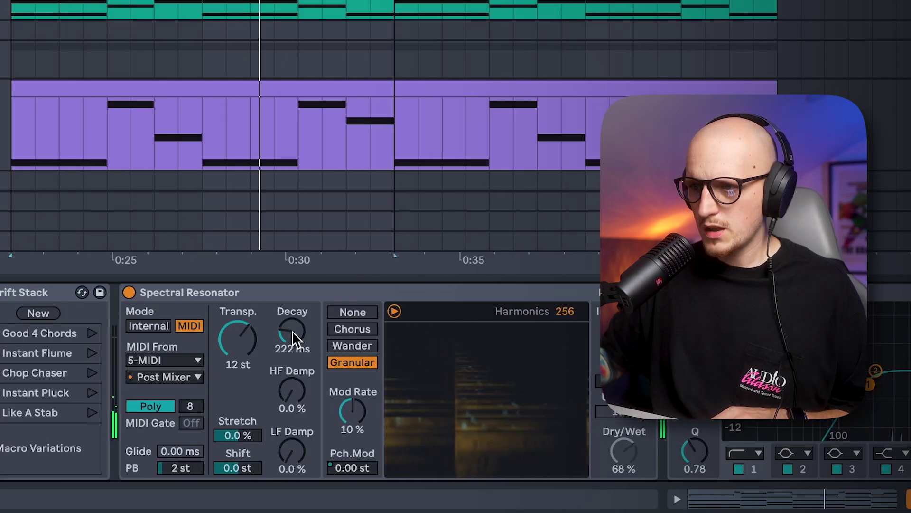
left_click(293, 328)
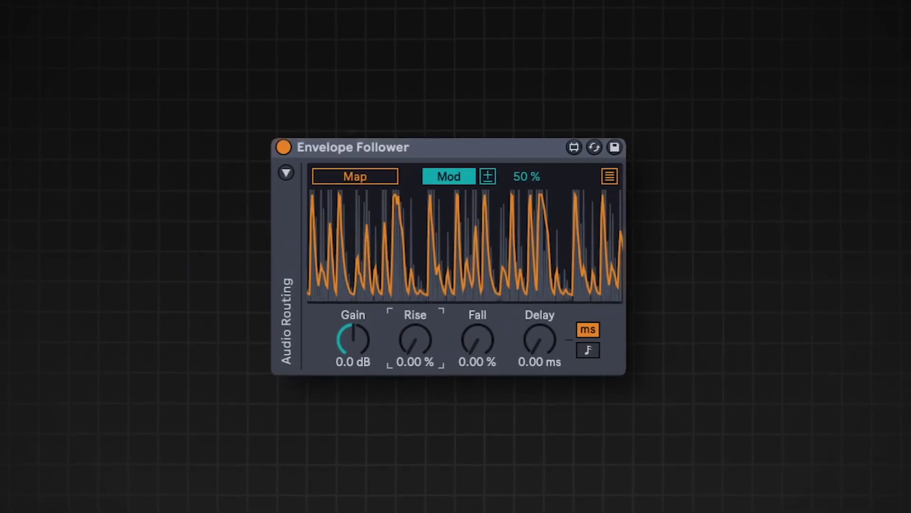
Increase the Envelope Follower's Rise and Fall to smooth the modulation signal.
left_click_drag(424, 346, 425, 321)
left_click_drag(477, 333, 488, 340)
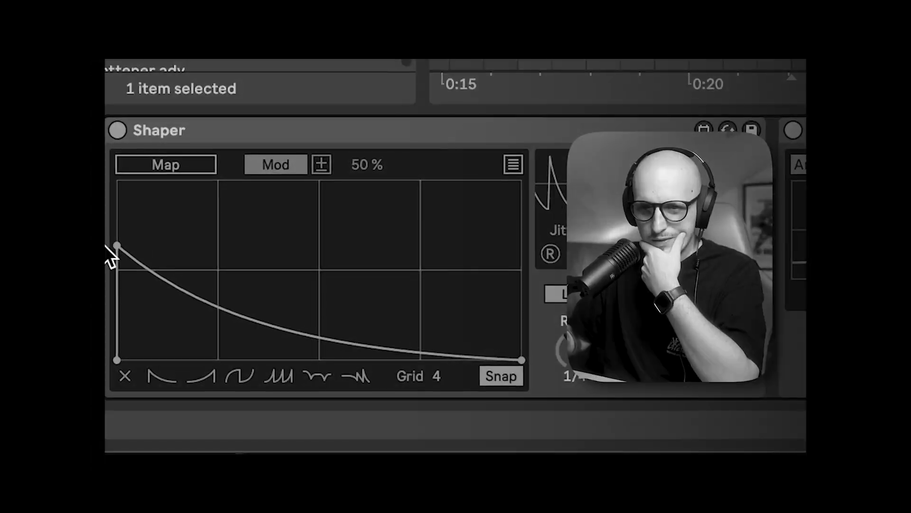
Flatten the Shaper curve to its minimum and switch the Shaper's mapping mode to Remote.
left_click_drag(111, 256, 110, 361)
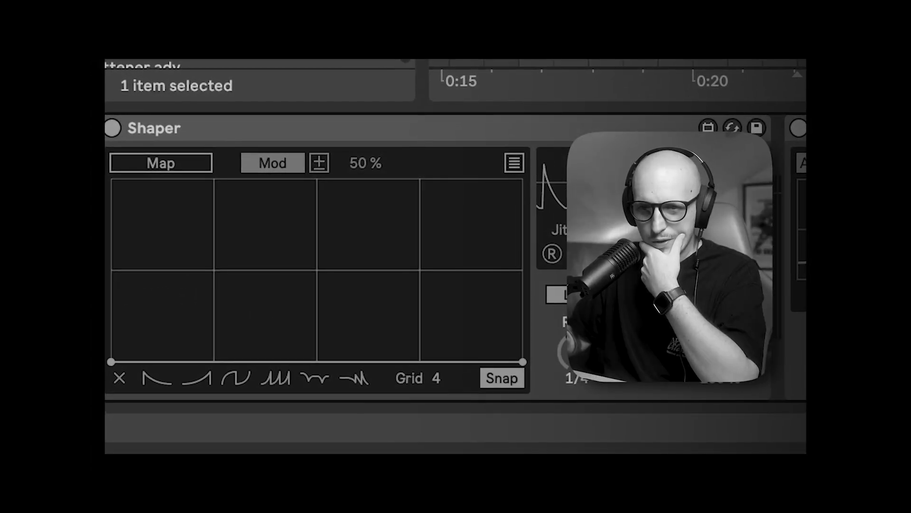
left_click(255, 157)
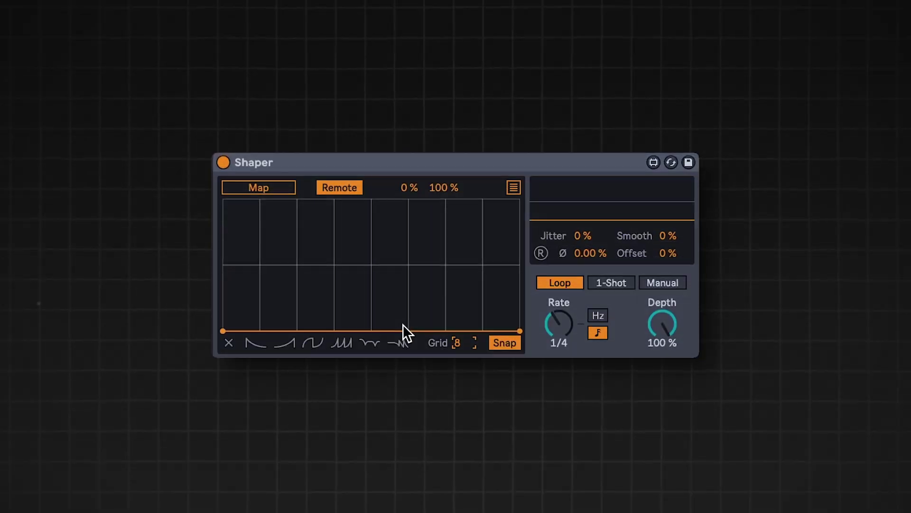
Try the Shaper's falling, rising and repeated-spike preset curves, and clear the curve.
left_click(254, 345)
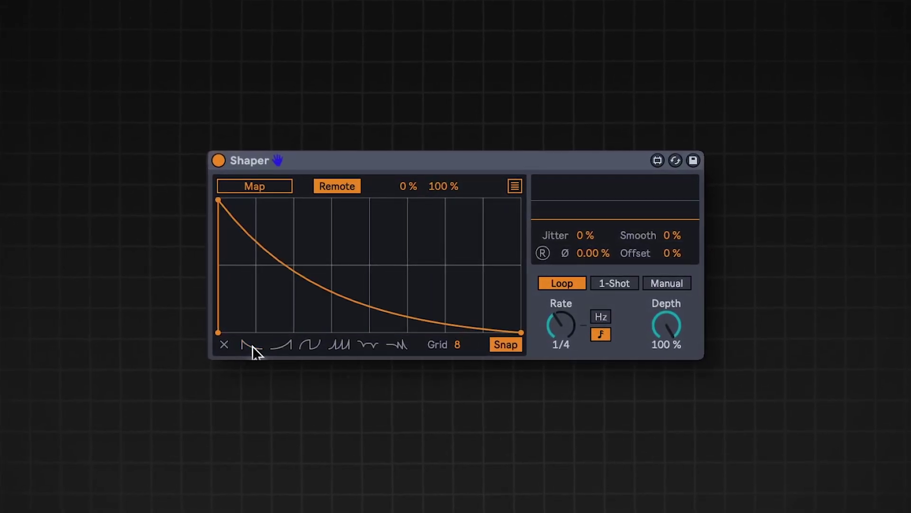
left_click(278, 345)
left_click(344, 347)
left_click(345, 347)
left_click(336, 348)
left_click(211, 349)
Draw a stepped curve across the Shaper's 8-column grid, with square pulses of varying heights and a full-height final column.
left_click(211, 294)
left_click(246, 296)
left_click(246, 332)
left_click(246, 209)
left_click(285, 209)
left_click(320, 239)
left_click(361, 239)
left_click(360, 340)
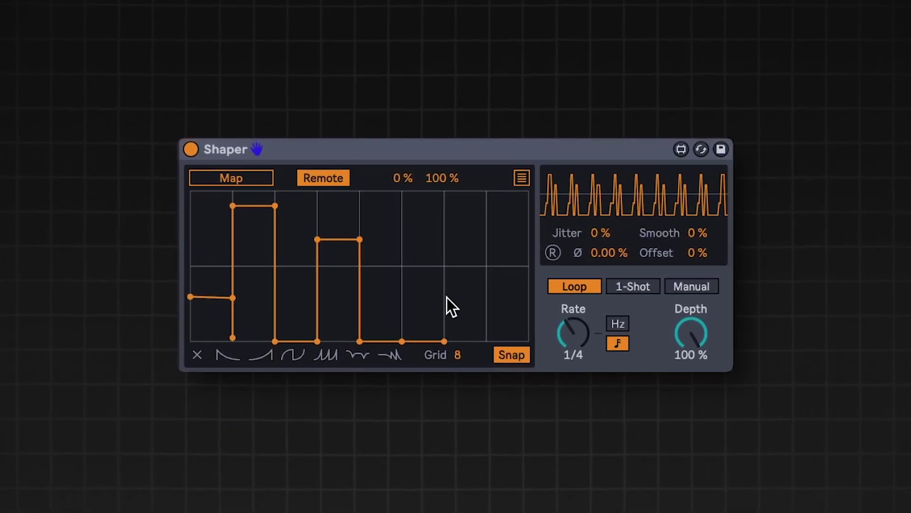
left_click(529, 190)
left_click(529, 341)
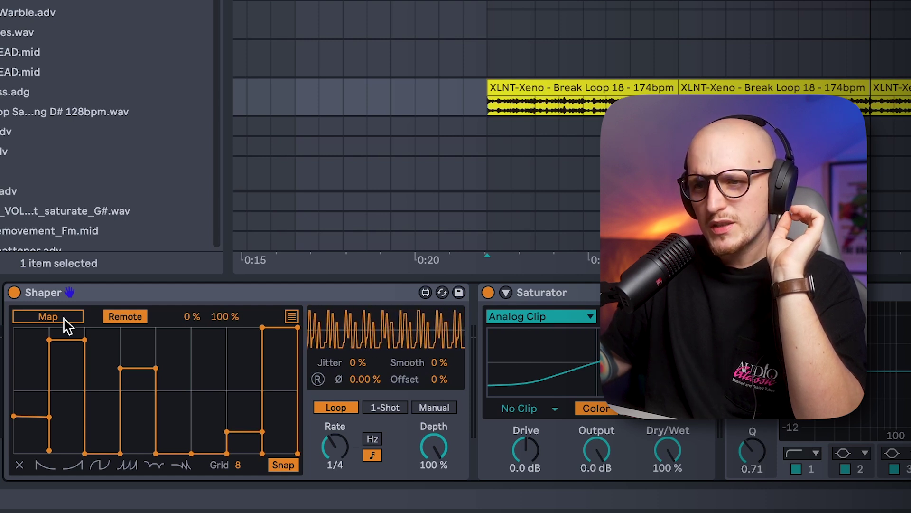
Map the Shaper to the Saturator's Drive and turn the Shaper on to hear the modulation.
left_click(66, 323)
left_click(527, 452)
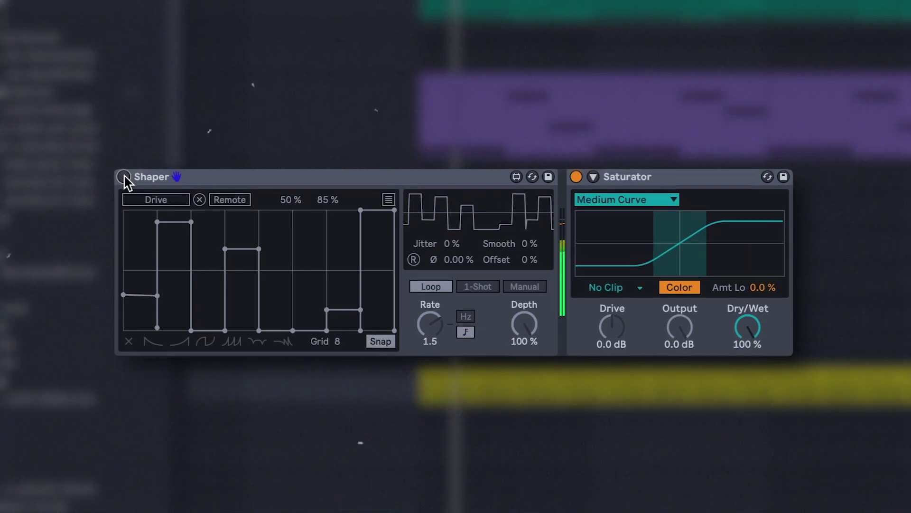
left_click(124, 175)
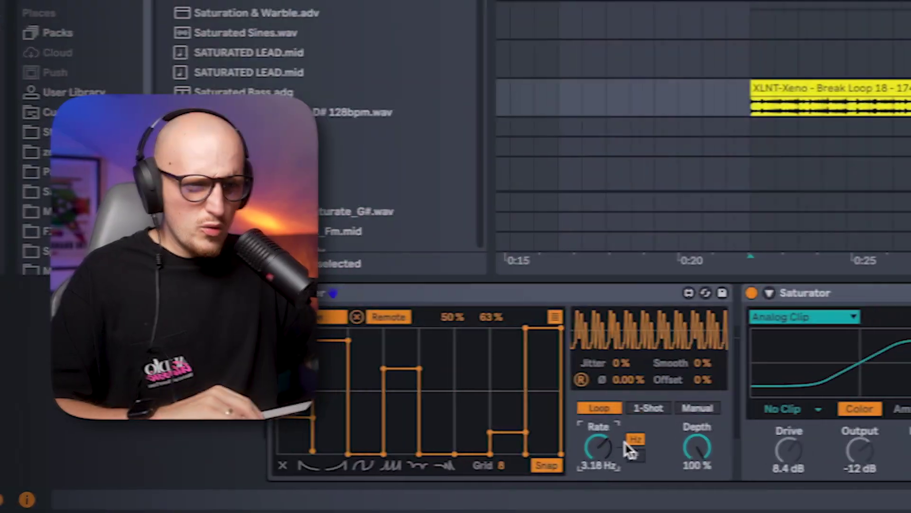
Set the Shaper to 1-Shot mode with a tempo-synced rate of 1/2 and trigger the curve once.
left_click(622, 454)
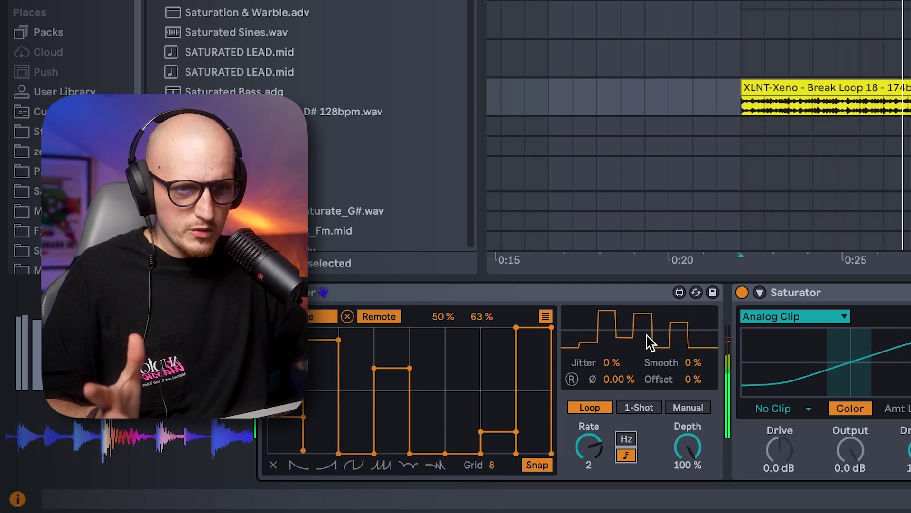
left_click(652, 406)
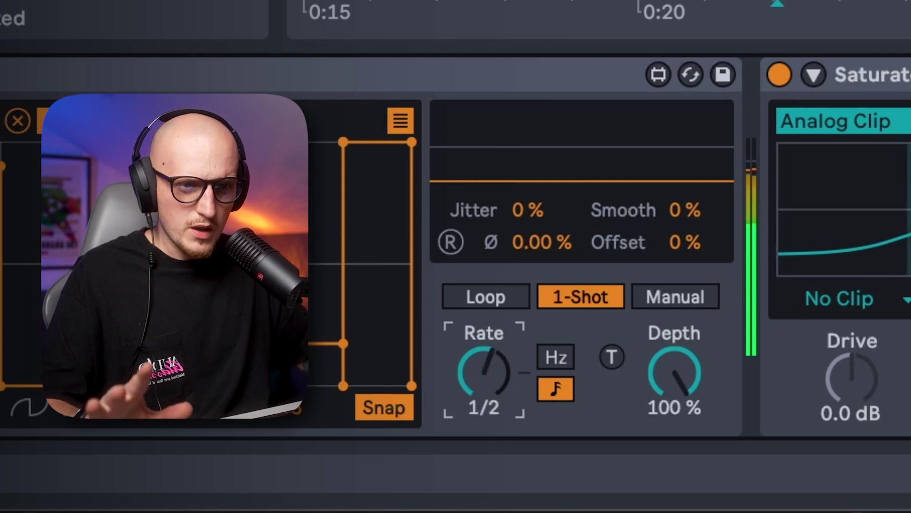
left_click_drag(493, 375, 494, 370)
left_click(615, 364)
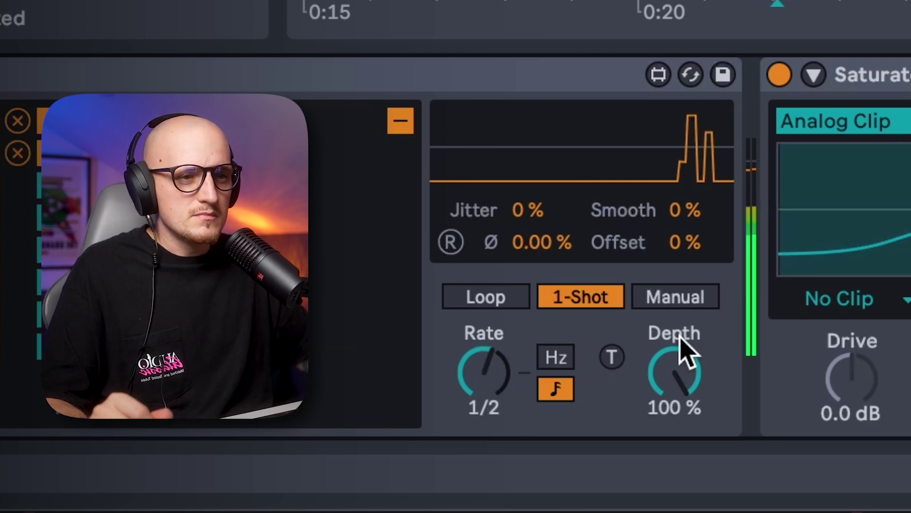
Set the Saturator's curve type to Medium Curve and trigger the Shaper's one-shot curve three times.
left_click(904, 121)
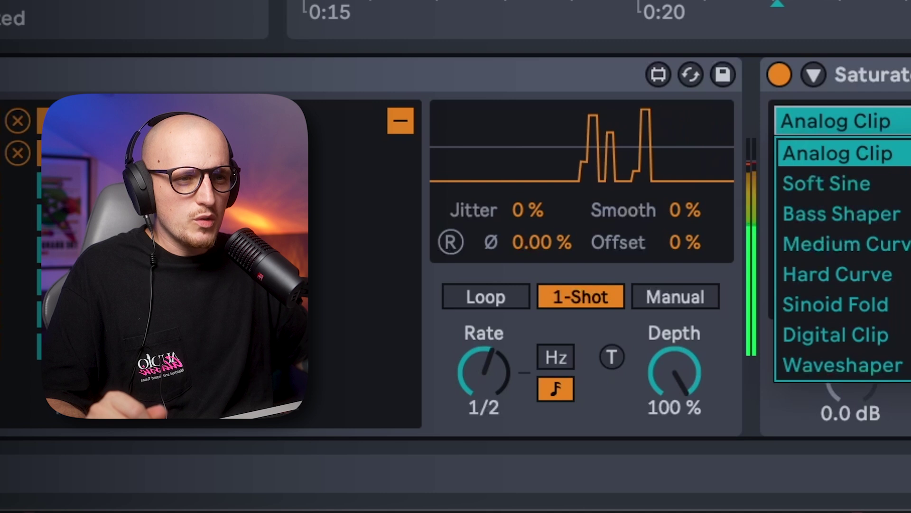
left_click(904, 244)
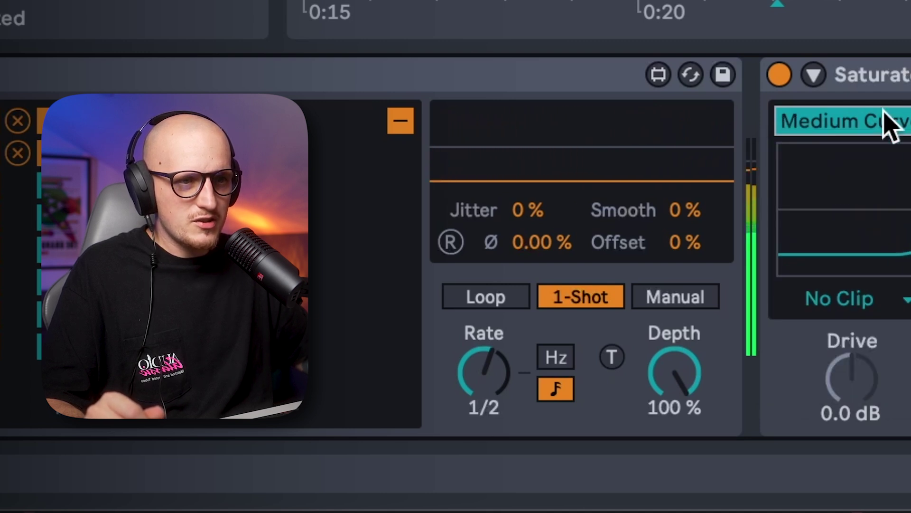
left_click(616, 364)
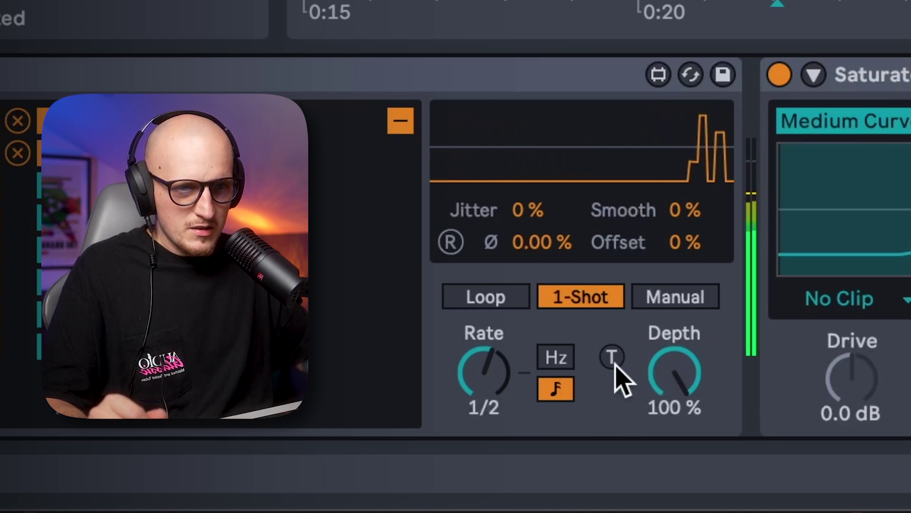
left_click(613, 362)
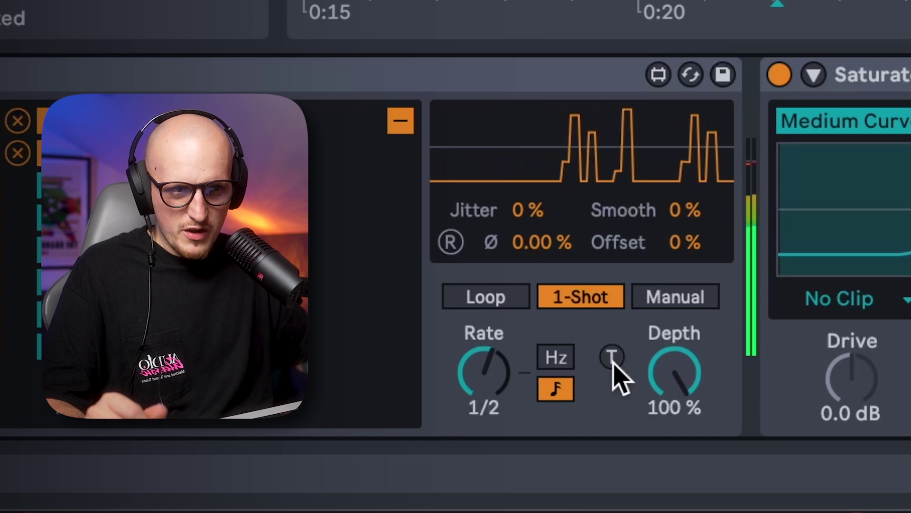
left_click(613, 362)
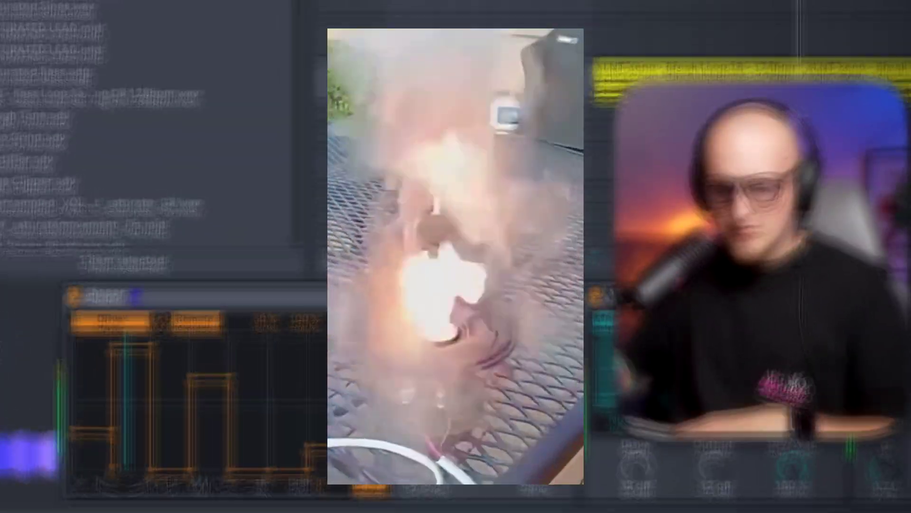
Set the Shaper's Manual position along the curve to 15%.
left_click_drag(434, 442, 434, 463)
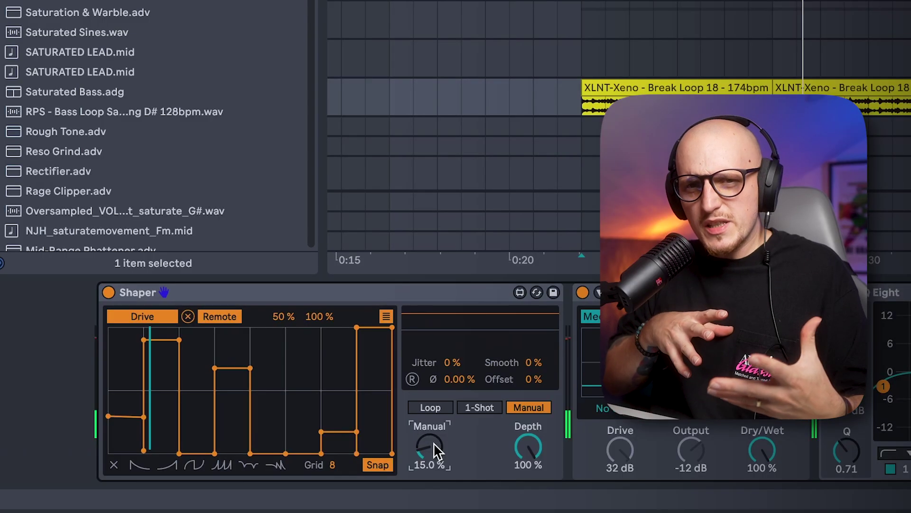